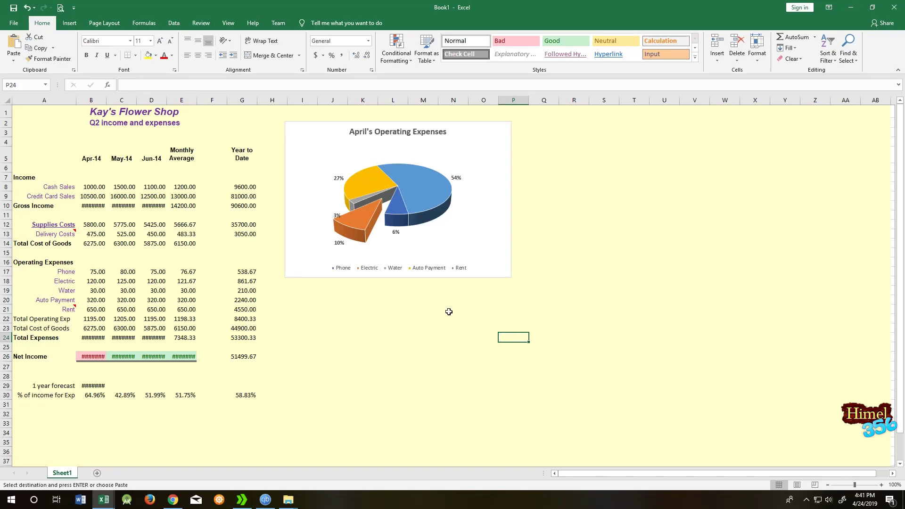
# - Save Book1 under the name flower_shop.xlsx in the Download&Zips (G:) drive
pyautogui.click(283, 317)
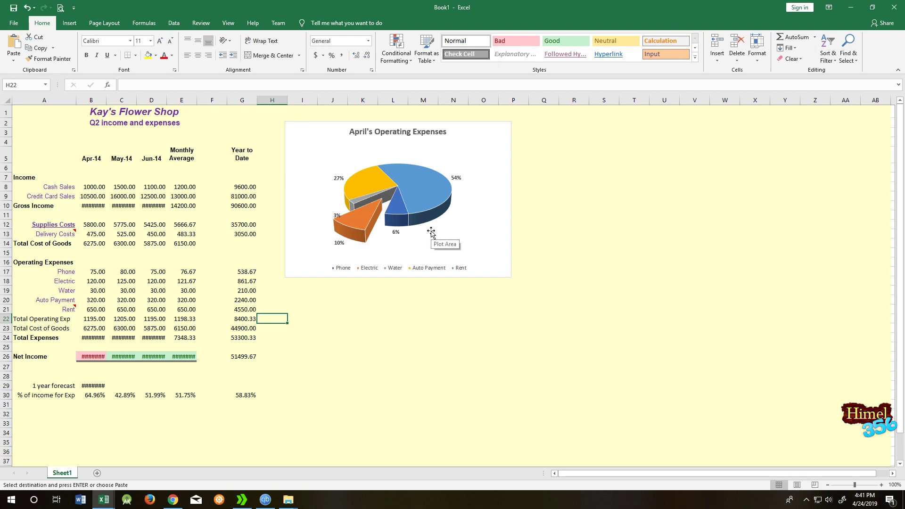
pyautogui.click(362, 338)
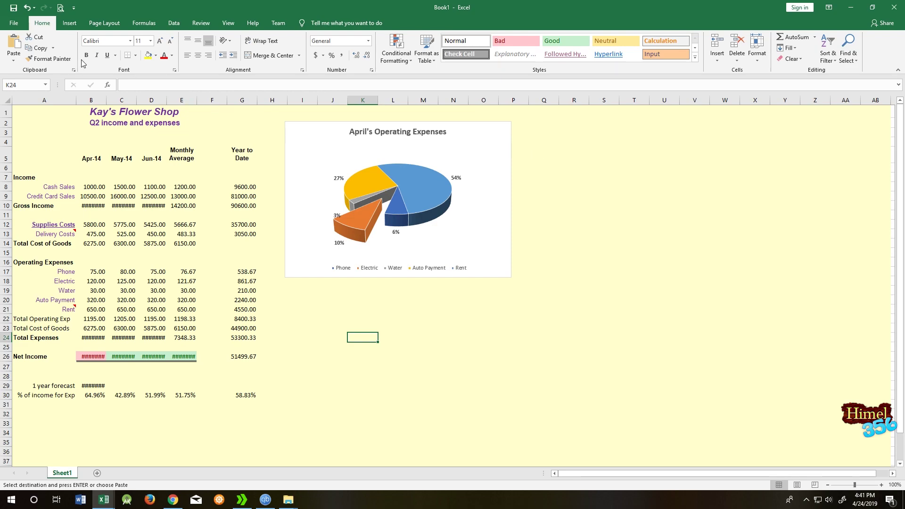
pyautogui.click(13, 23)
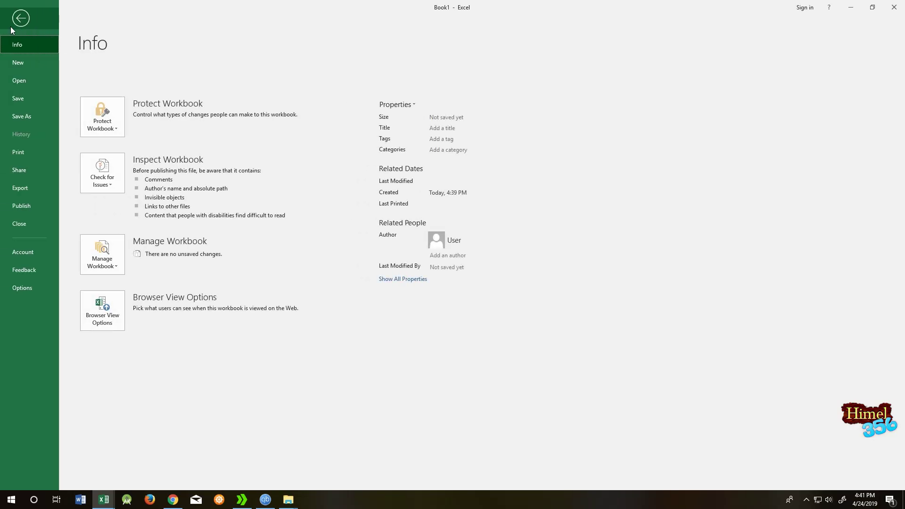
pyautogui.click(23, 116)
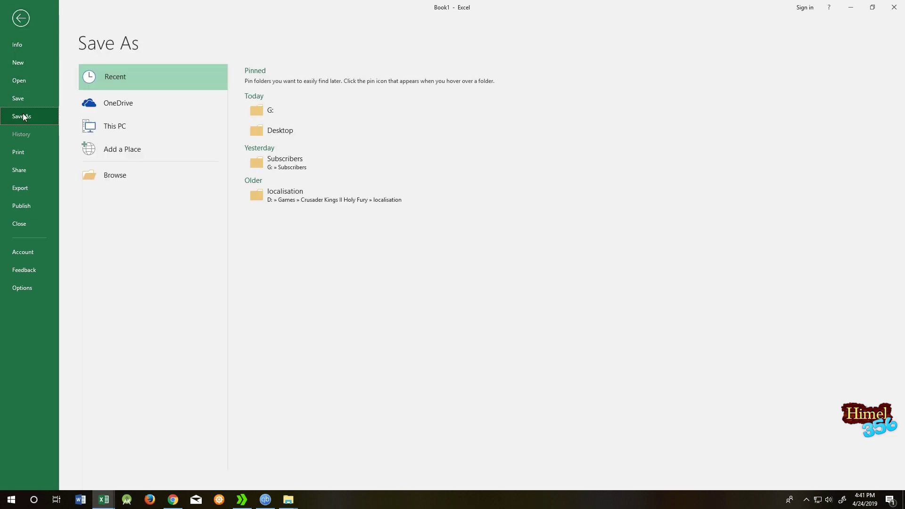
pyautogui.click(165, 180)
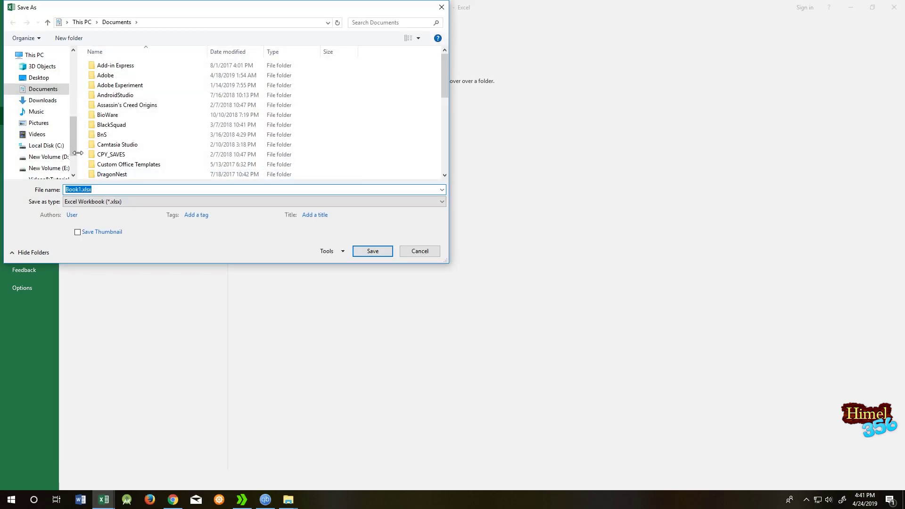
pyautogui.scroll(-2, 50, 135)
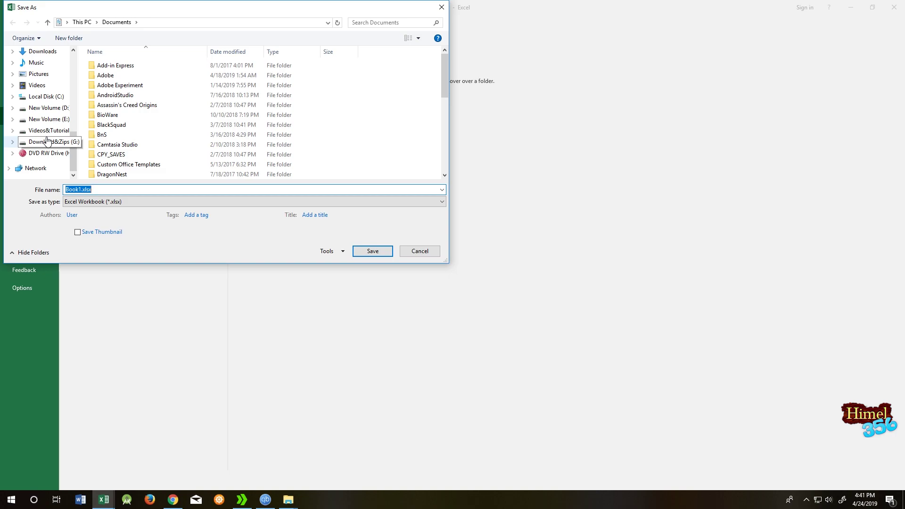
pyautogui.click(48, 142)
pyautogui.moveTo(443, 97); pyautogui.dragTo(442, 153)
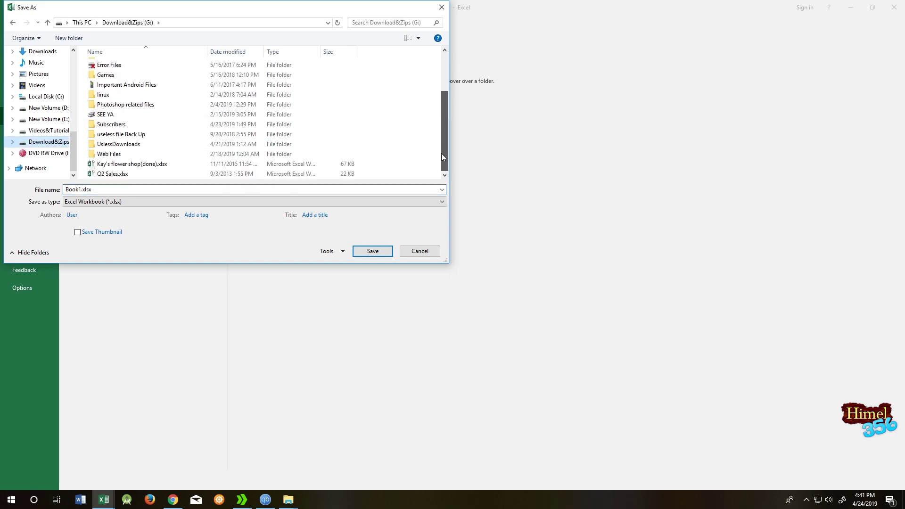
pyautogui.click(80, 189)
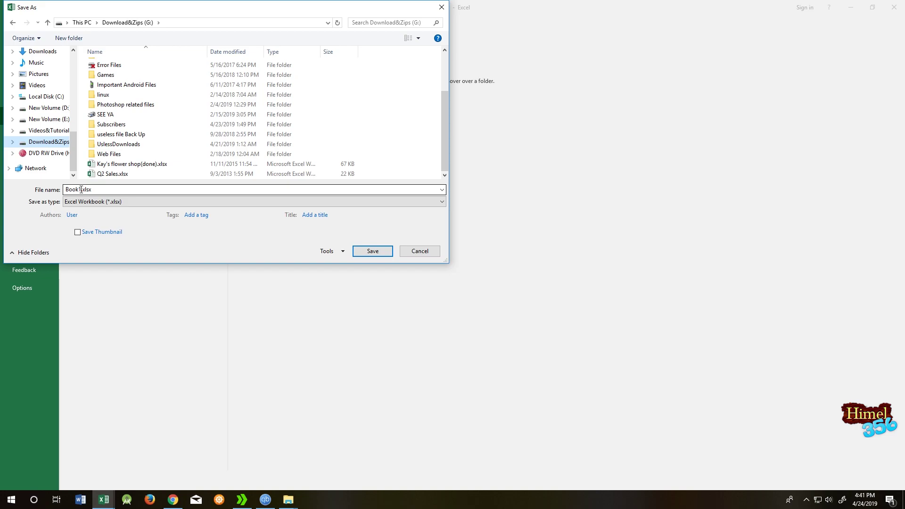
pyautogui.doubleClick(79, 189)
pyautogui.write('flower_shop')
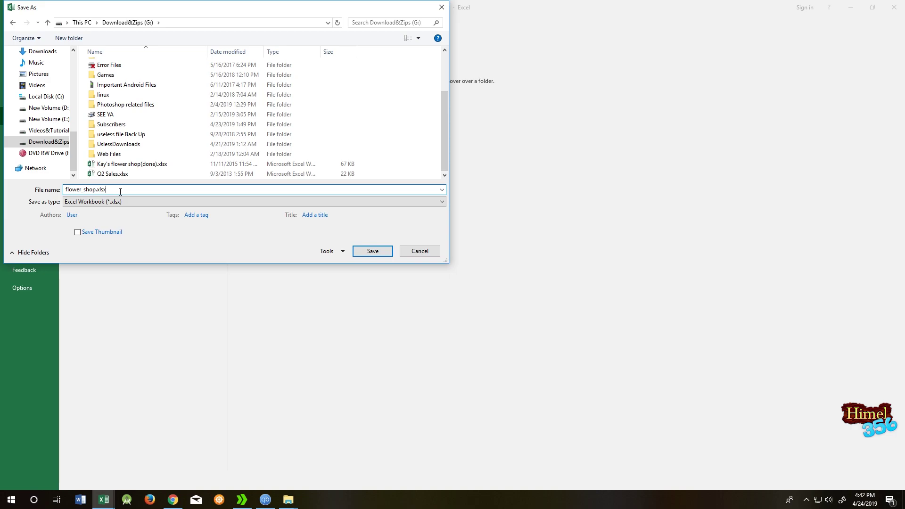
pyautogui.moveTo(107, 190); pyautogui.dragTo(97, 191)
pyautogui.click(98, 191)
pyautogui.click(373, 251)
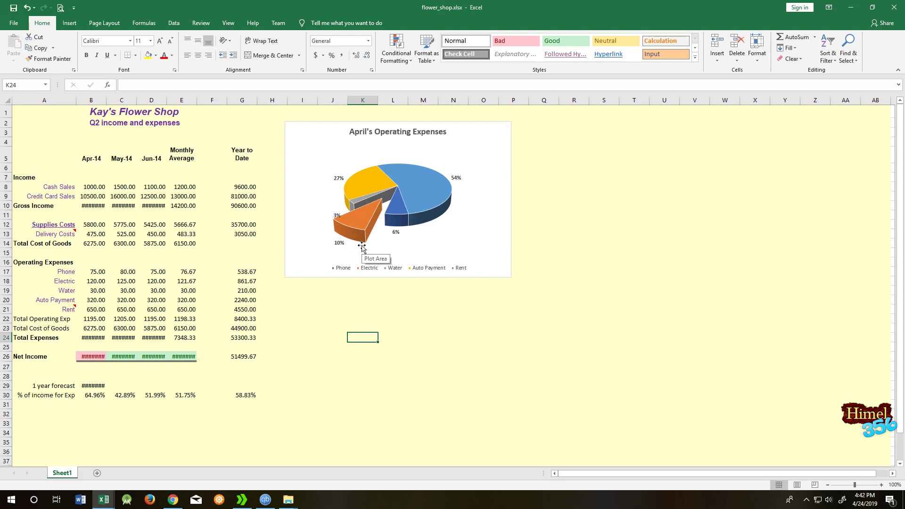
pyautogui.click(352, 320)
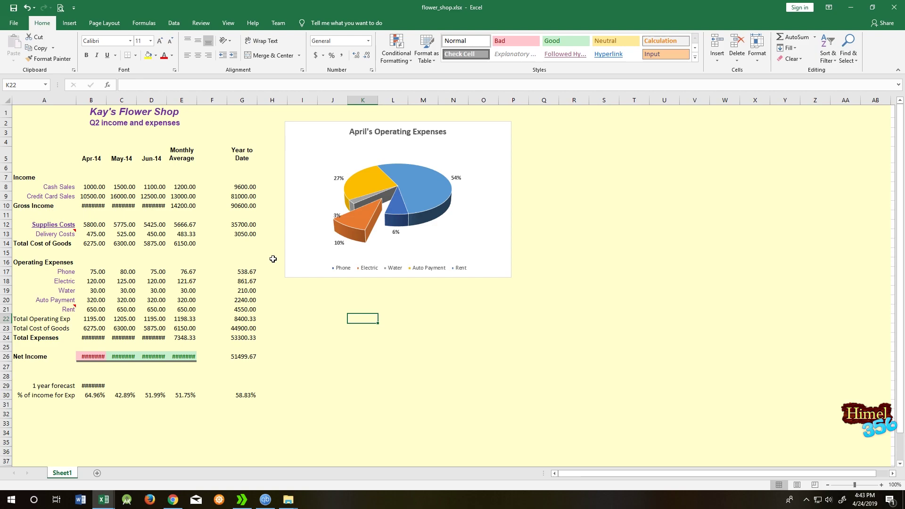
pyautogui.press('Return')
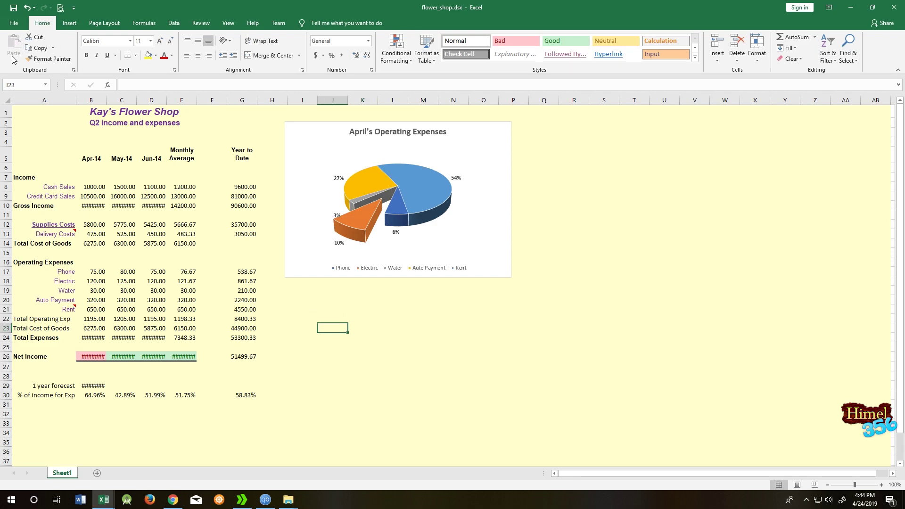
# - Save a copy as flower_shop.xls with Save as type Excel 97-2003 Workbook (*.xls)
pyautogui.click(14, 23)
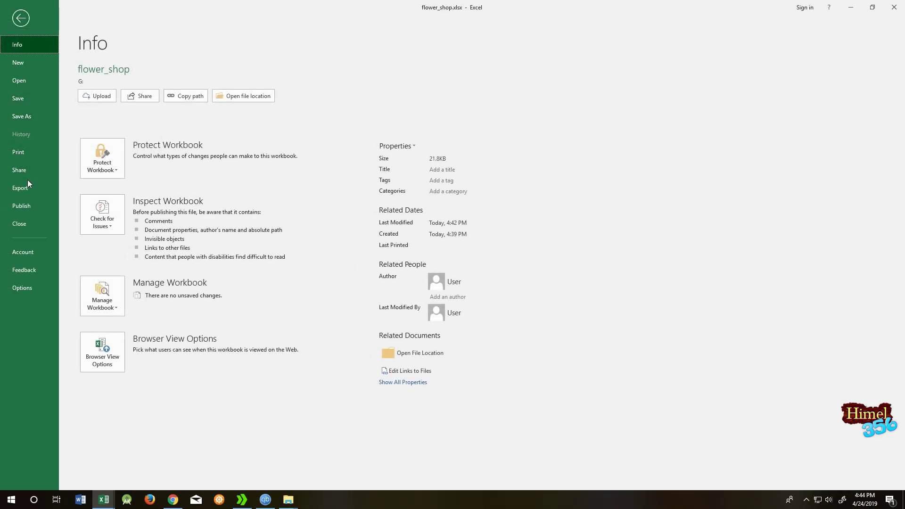
pyautogui.click(31, 114)
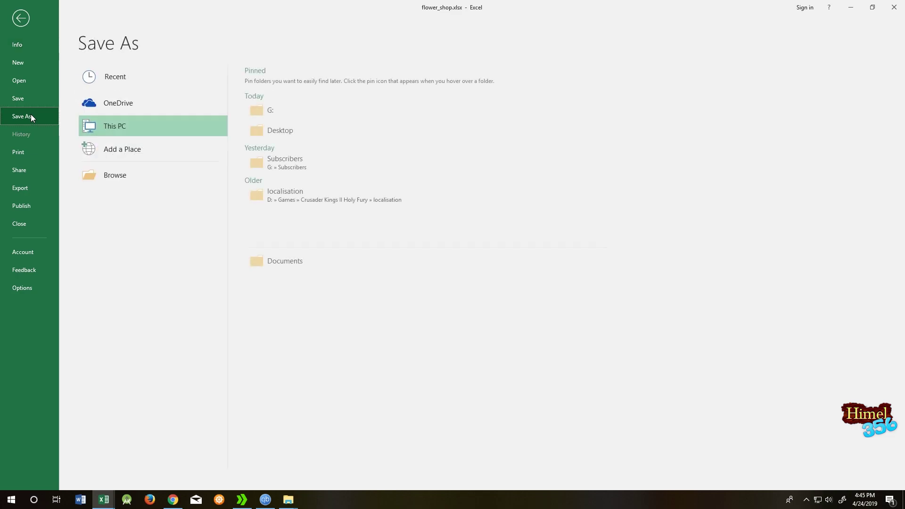
pyautogui.click(132, 169)
pyautogui.click(128, 202)
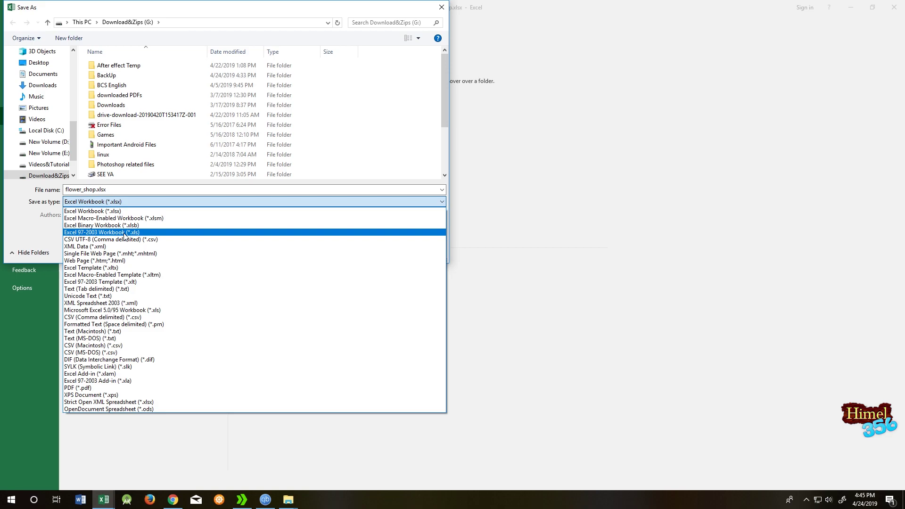
pyautogui.click(124, 233)
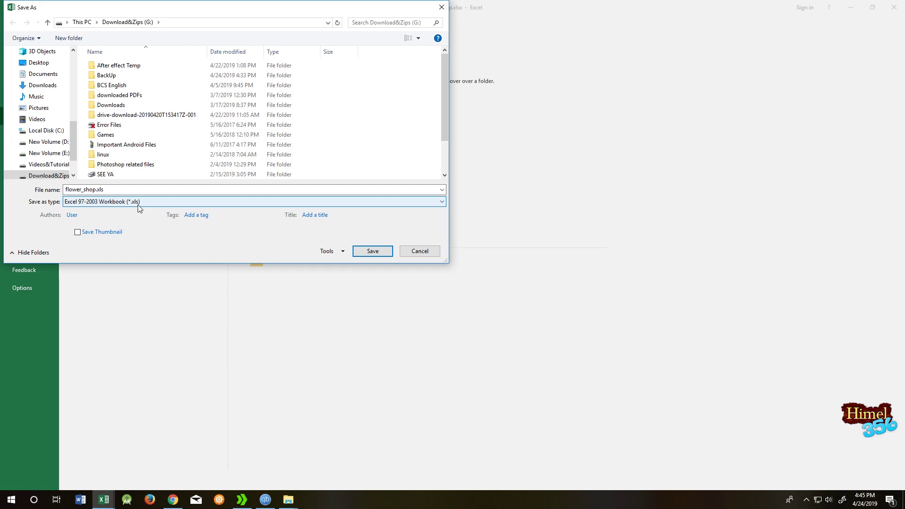
pyautogui.click(372, 251)
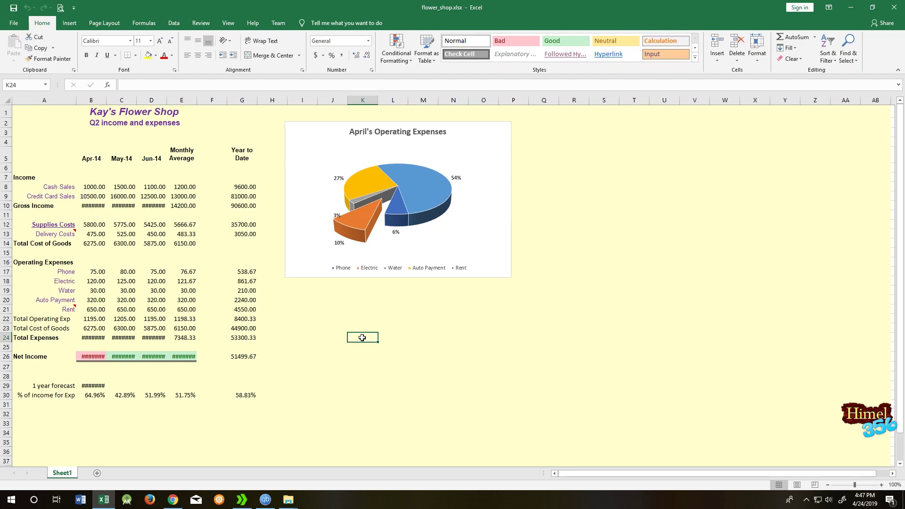
# - Close flower_shop via File > Close, choosing Save at the prompt
pyautogui.click(13, 23)
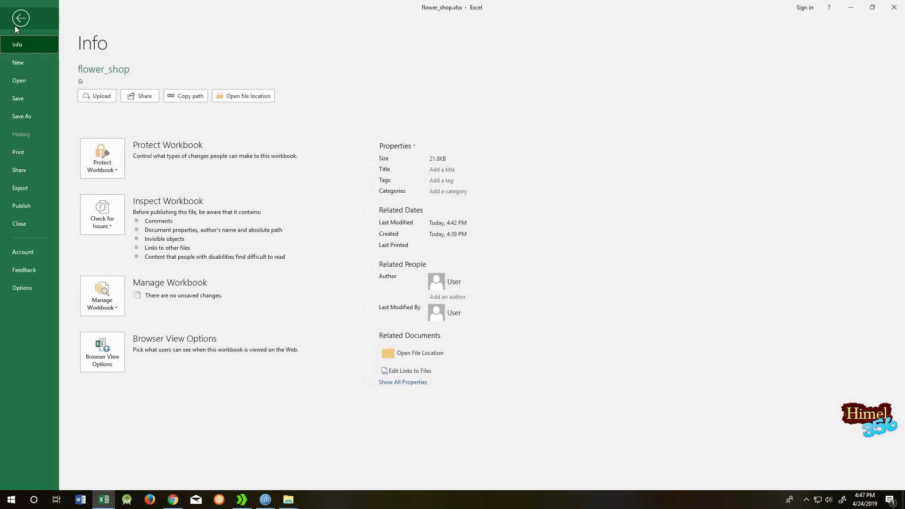
pyautogui.click(29, 224)
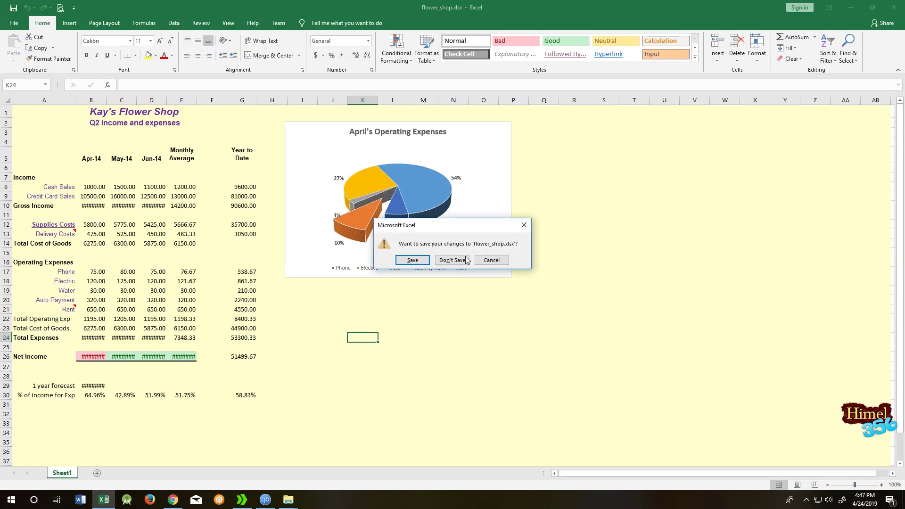
pyautogui.click(412, 261)
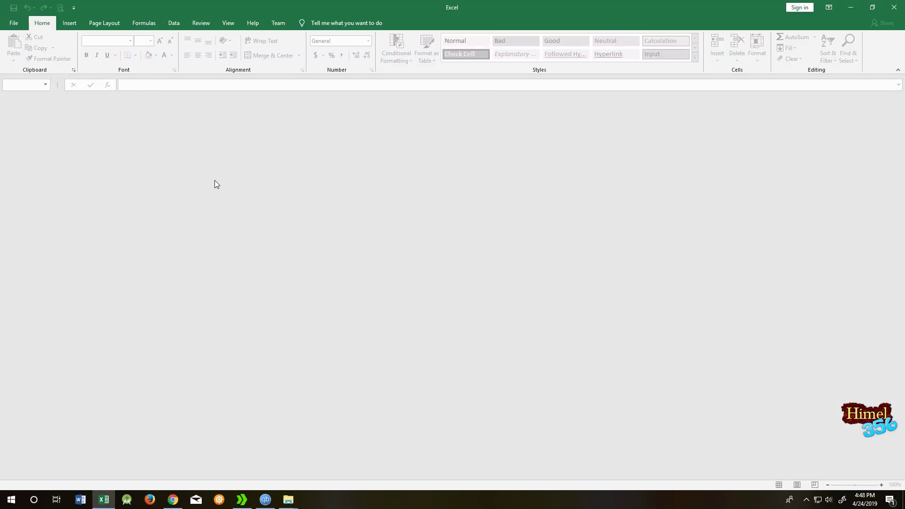
# - Browse to the Download&Zips (G:) drive and pick flower_shop.xls to open
pyautogui.click(13, 23)
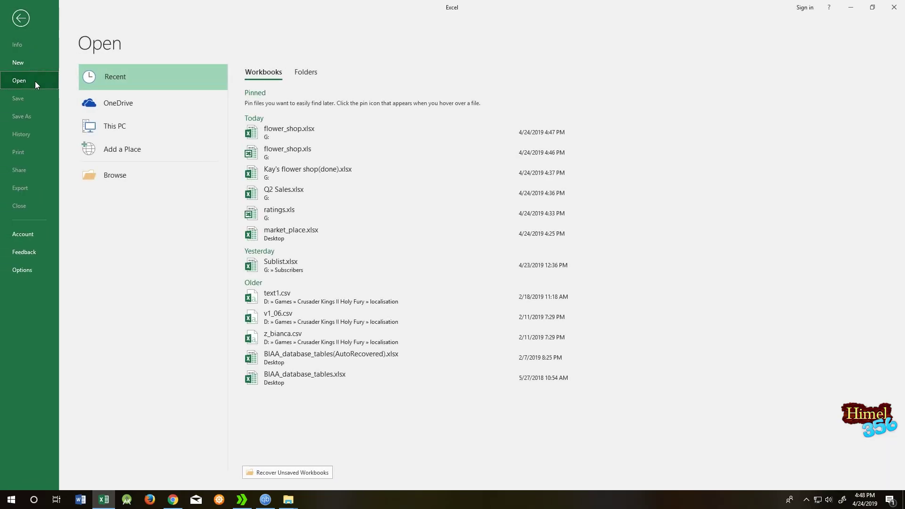
pyautogui.click(108, 81)
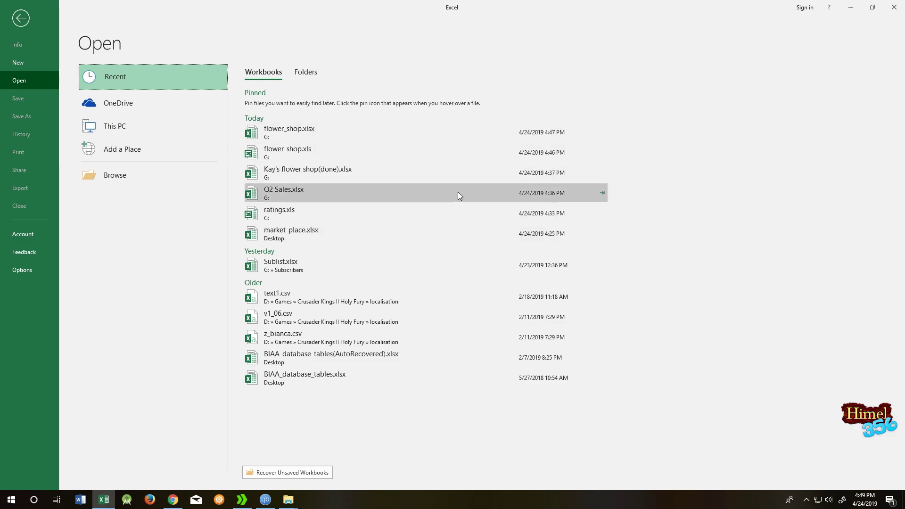
pyautogui.click(138, 176)
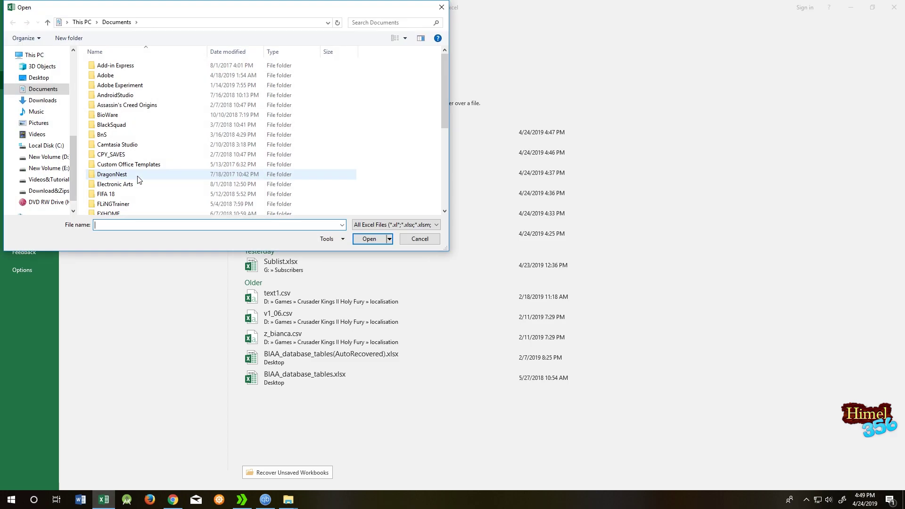
pyautogui.scroll(-5, 446, 203)
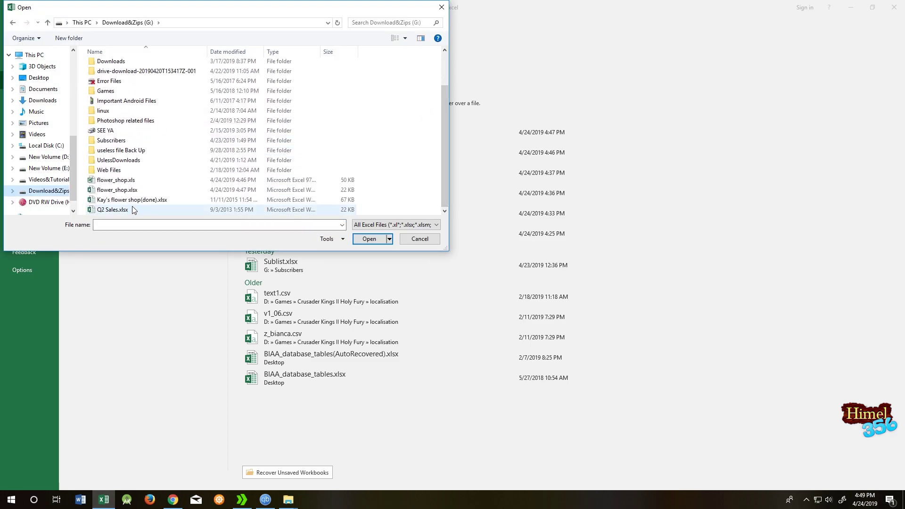
pyautogui.click(154, 184)
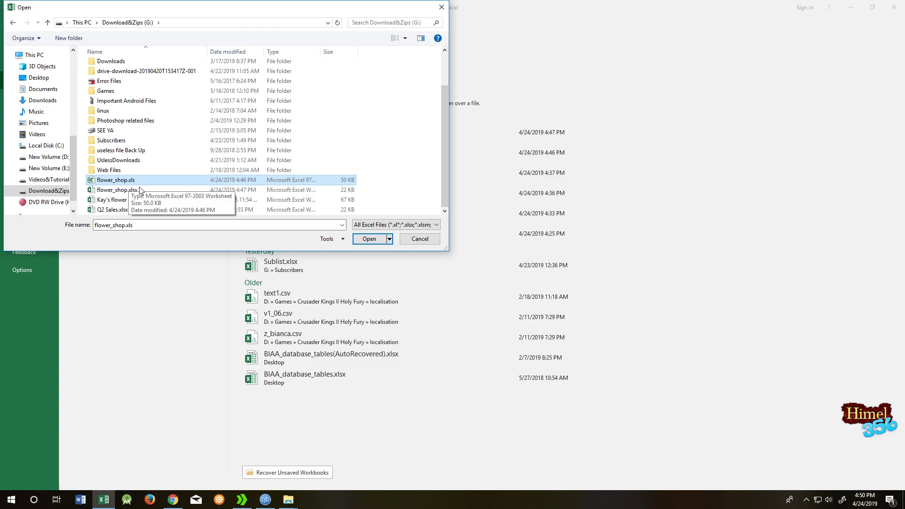
# - Open flower_shop.xls and dismiss the security warning about links
pyautogui.click(369, 239)
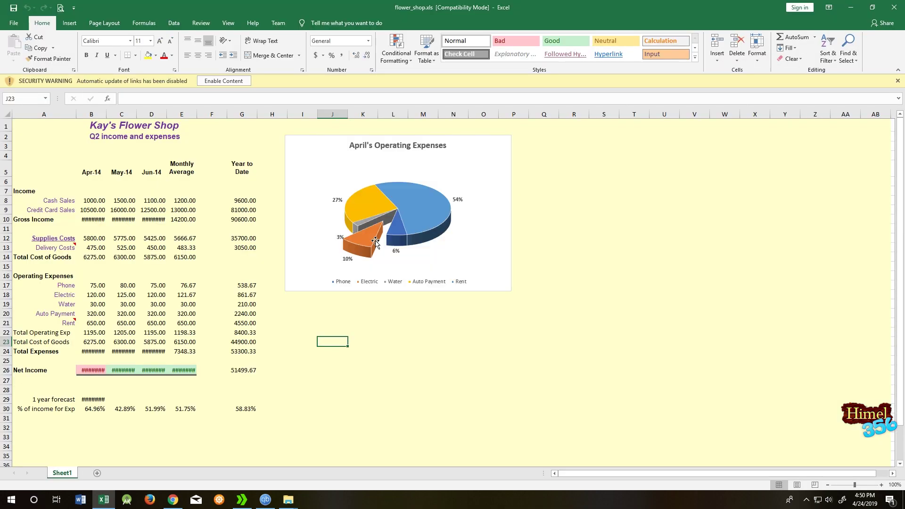
pyautogui.click(572, 285)
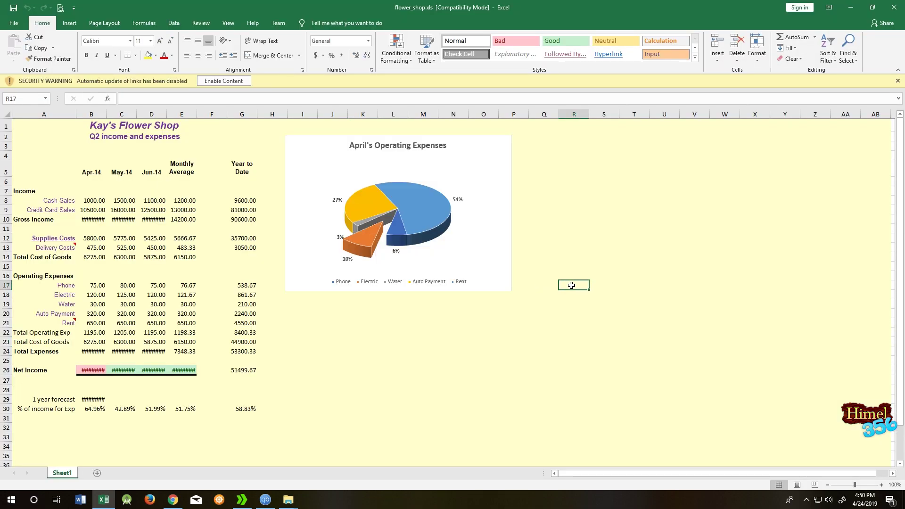
pyautogui.click(453, 344)
# - Enter 'asdasdas' in cell K20 and save, continuing past the Compatibility Checker
pyautogui.click(359, 305)
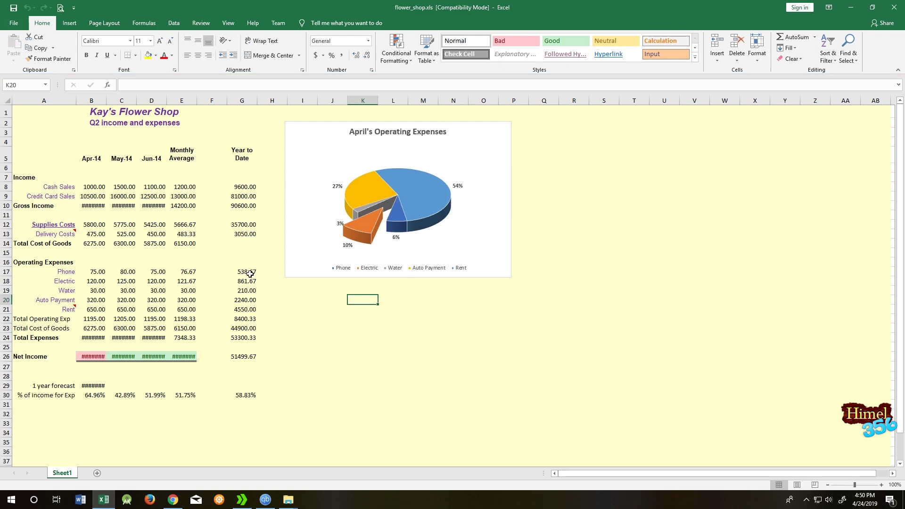
pyautogui.doubleClick(365, 303)
pyautogui.write('asdasdas')
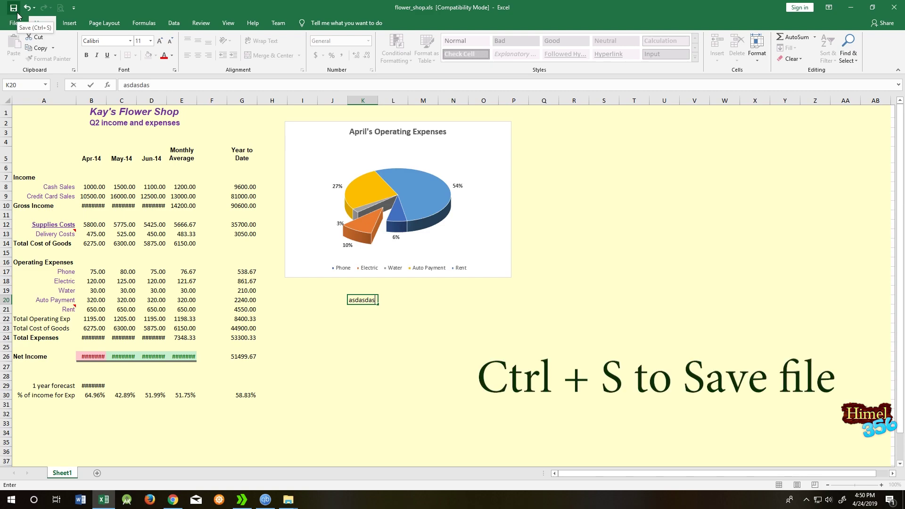
pyautogui.click(14, 8)
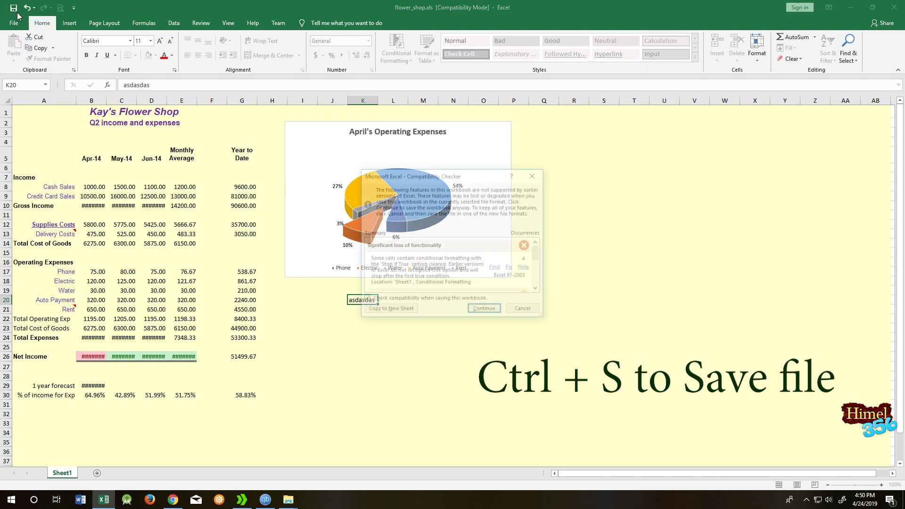
pyautogui.click(485, 311)
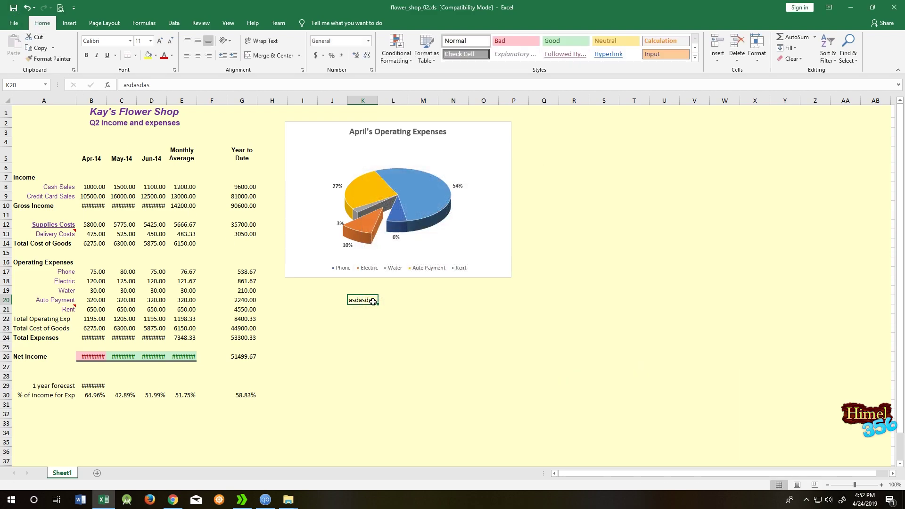